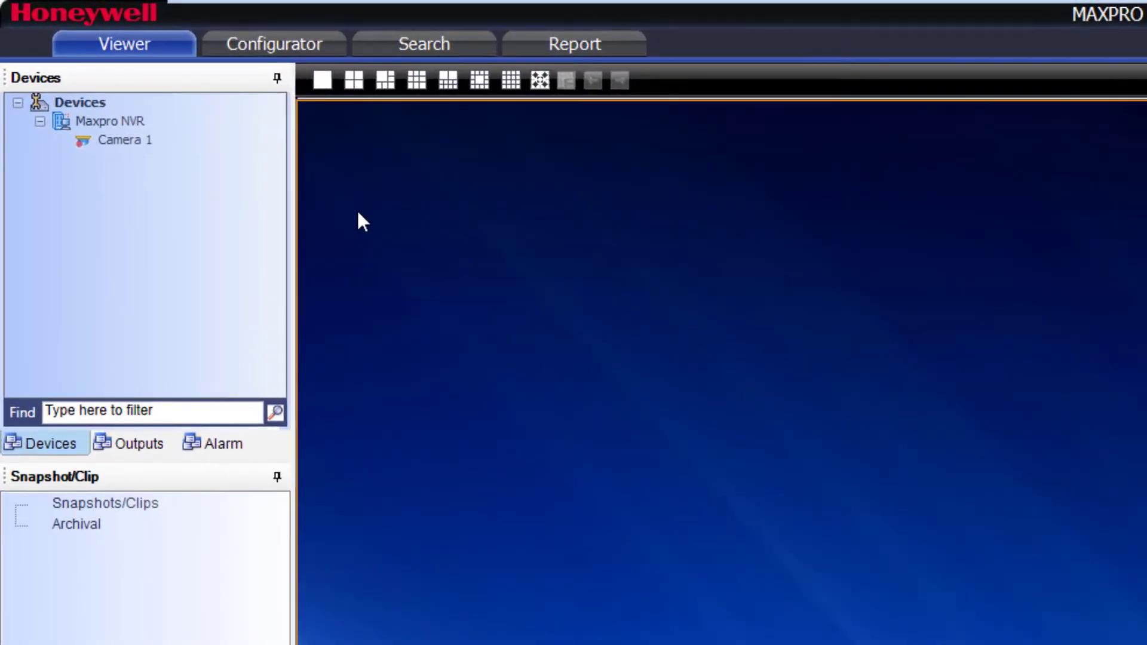
Show Camera 1's live picture in the viewer from the Devices tree.
drag(125, 140, 728, 282)
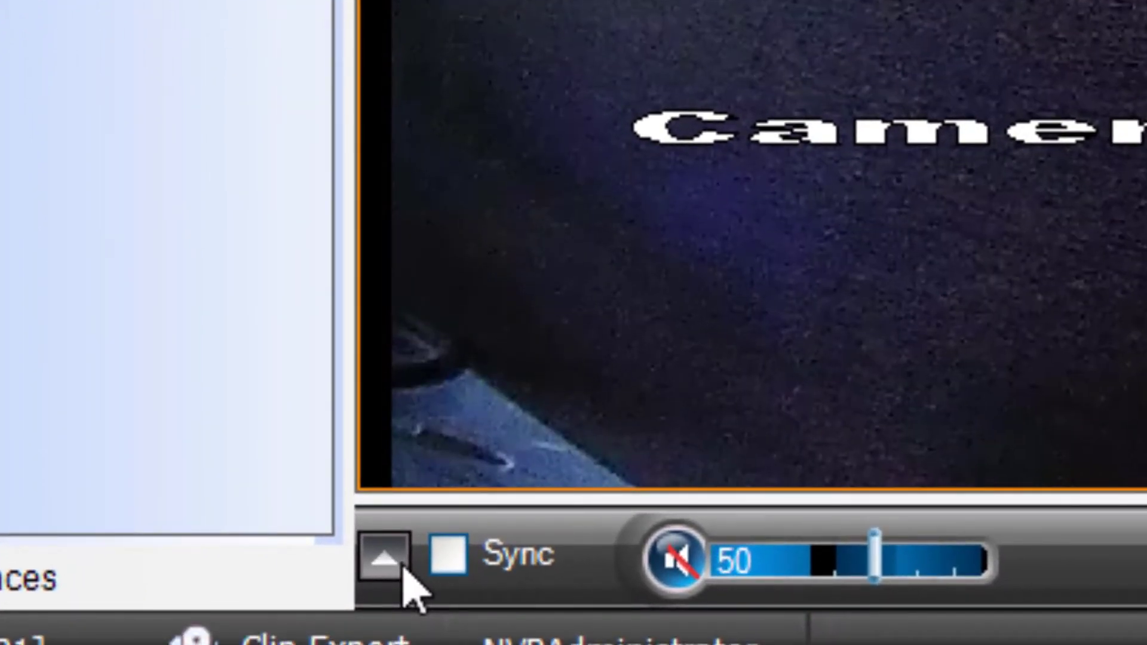
Show Camera 1's playback timeline beneath the video, spanning 1 Day.
click(394, 563)
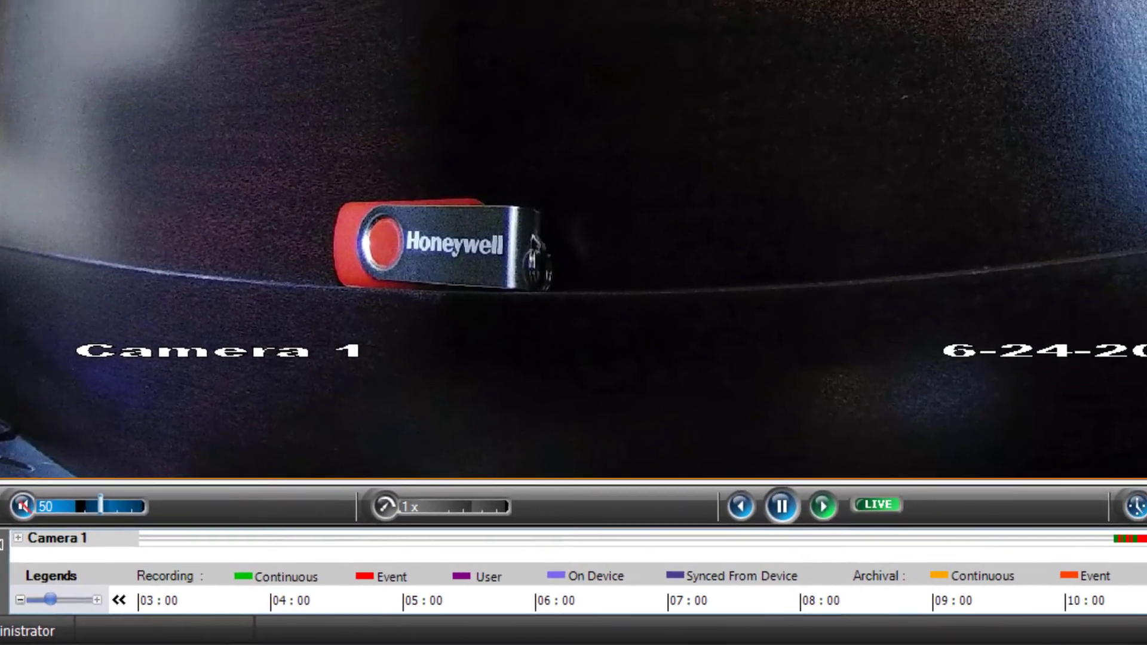
click(7, 601)
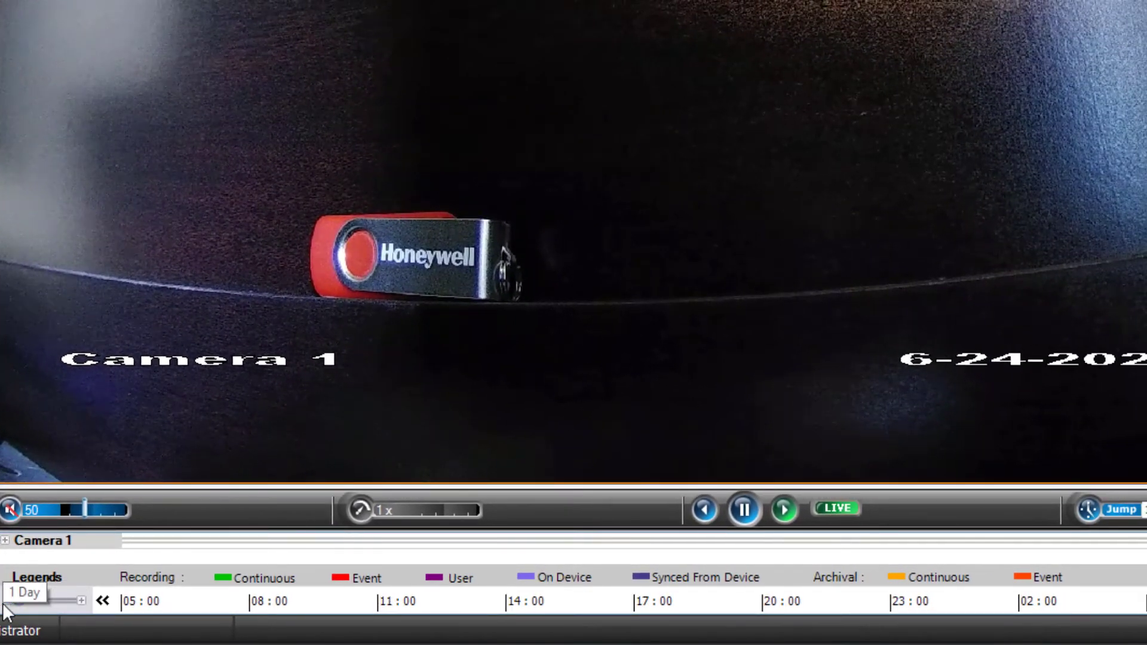
Narrow the timeline to about eight hours, showing green and red recording bands around 10:00–12:30.
mouse_move(18, 602)
mouse_down()
mouse_move(79, 604)
mouse_move(36, 604)
mouse_up()
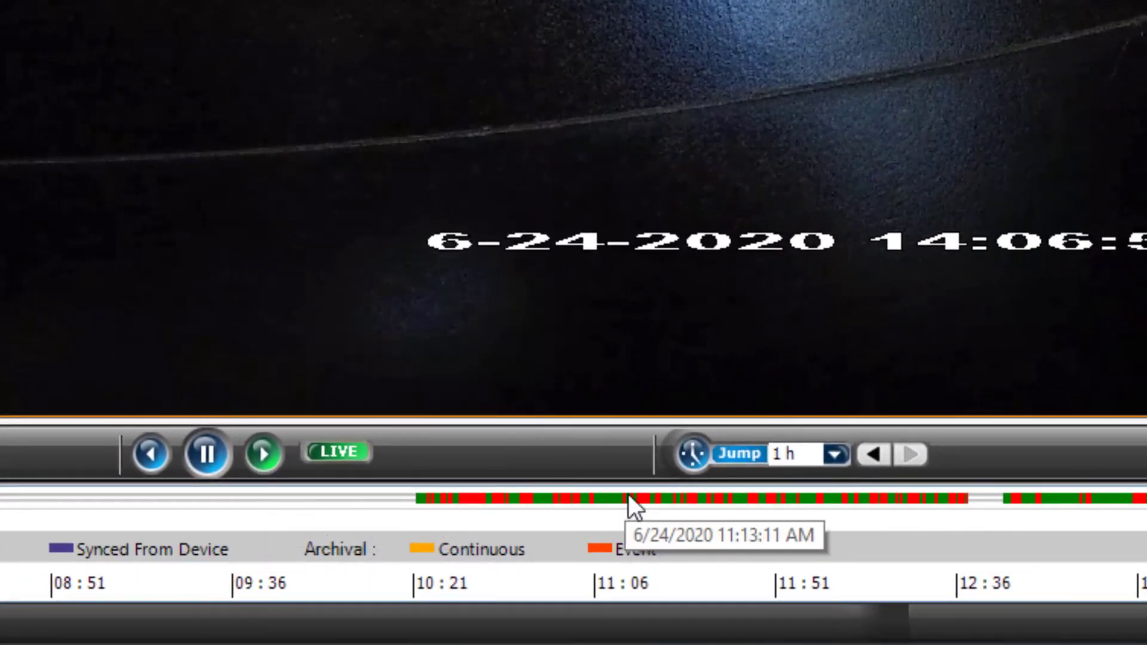
Play Camera 1's 6-24-2020 recording from near 11:16 on the timeline.
click(666, 500)
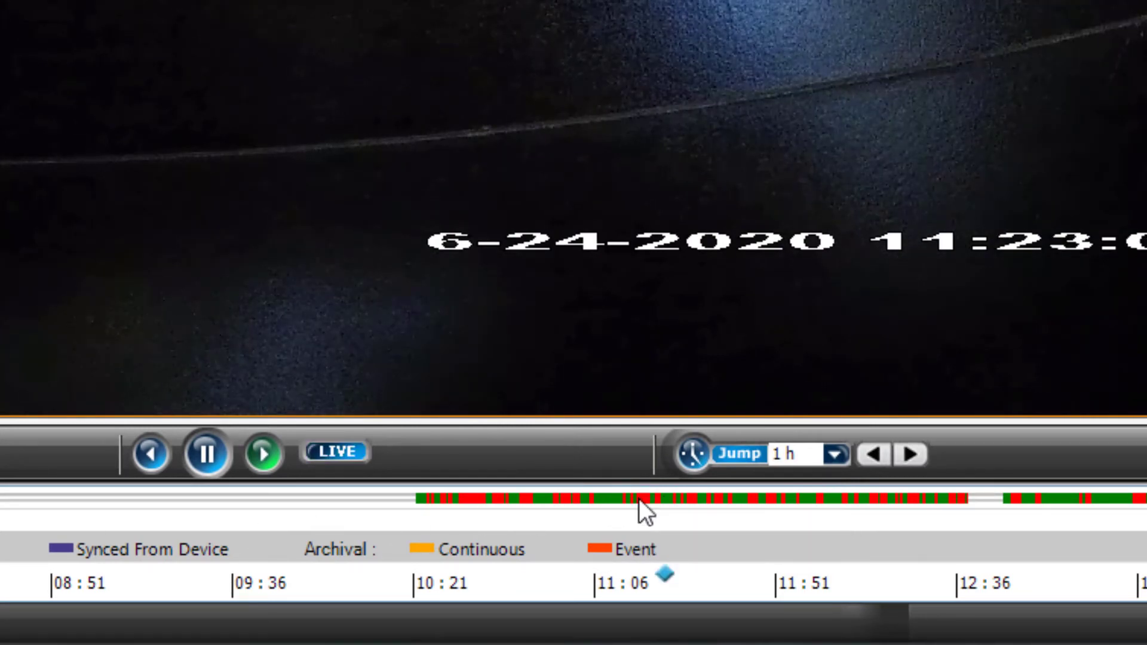
click(640, 499)
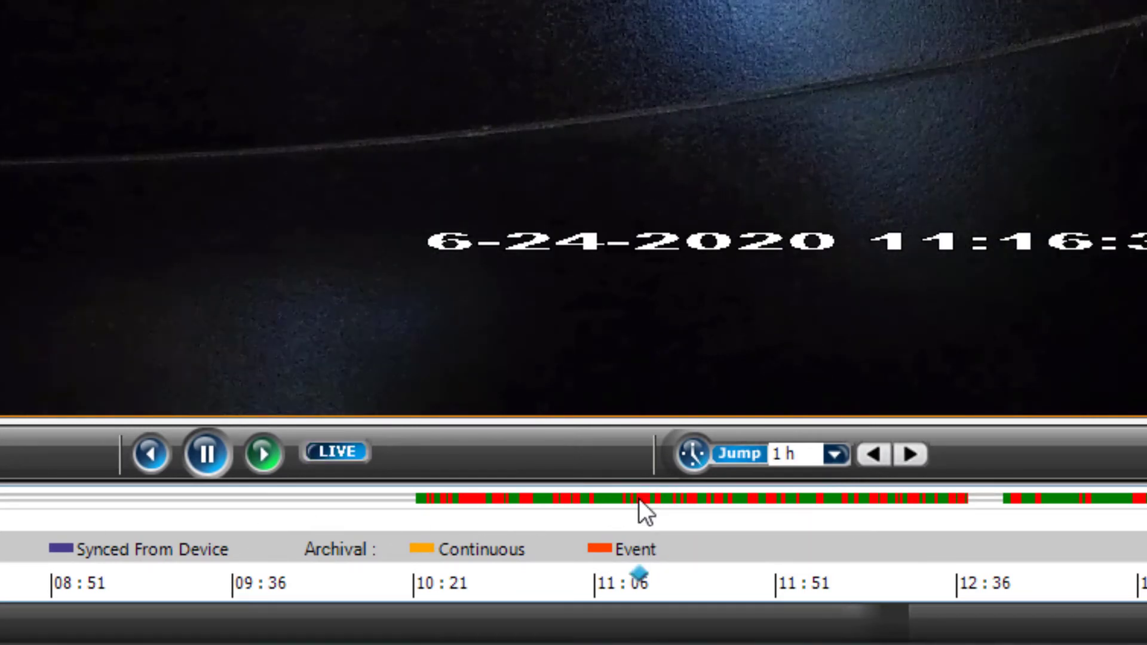